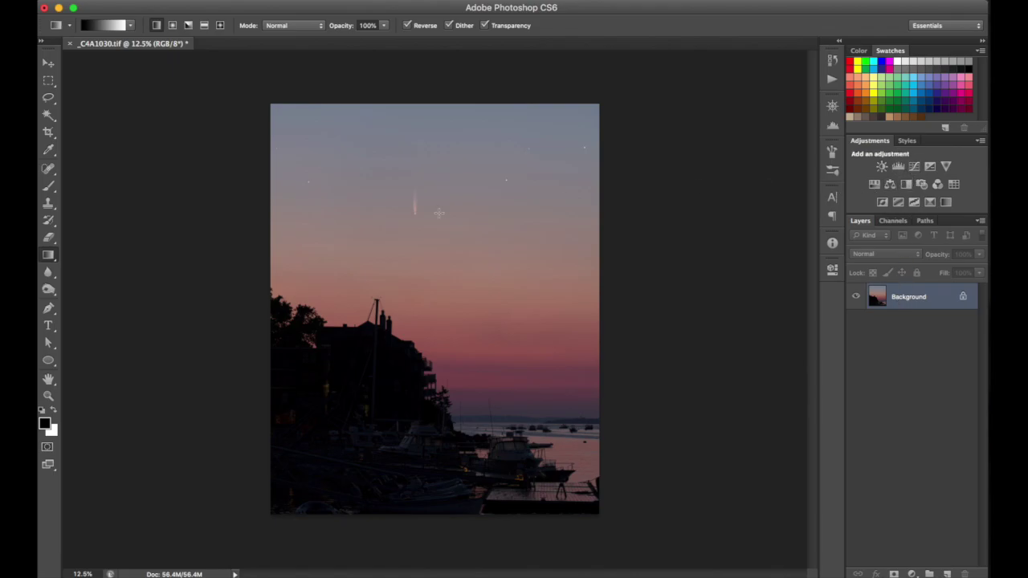
Add a Curves adjustment layer with the black point moved inward, and mask it with a linear gradient from the comet to below the image.
click(915, 167)
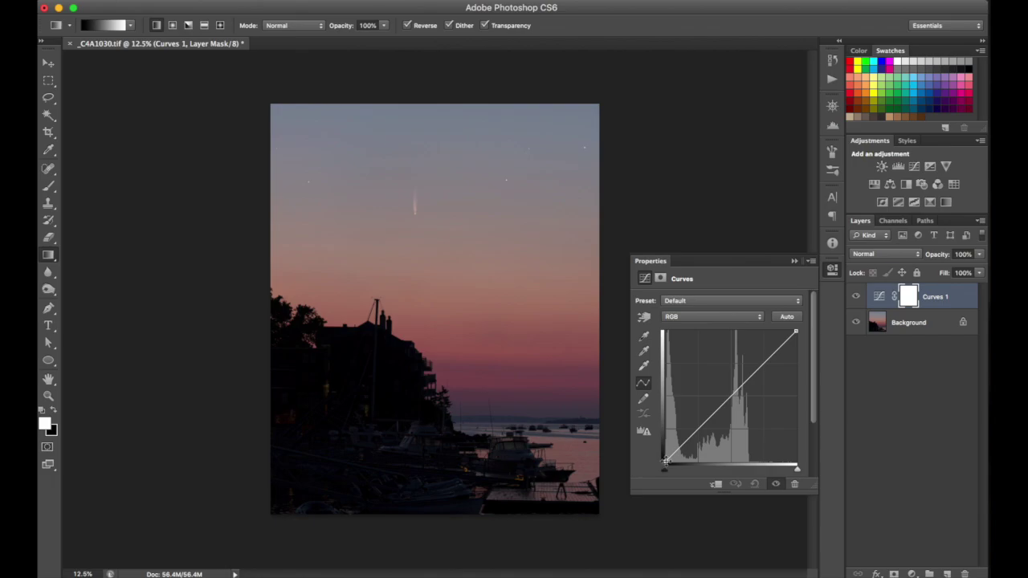
drag(666, 462, 690, 469)
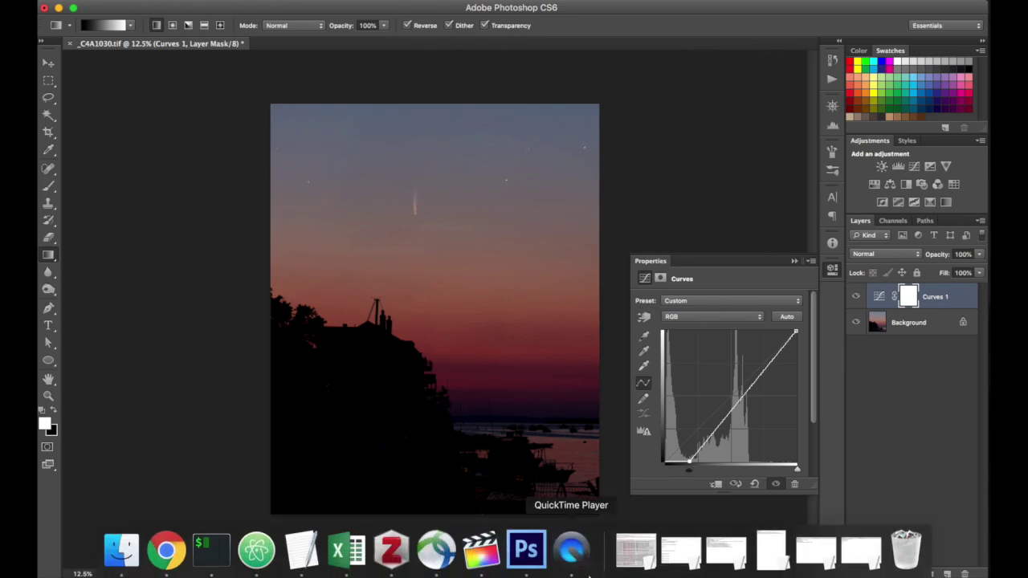
click(936, 329)
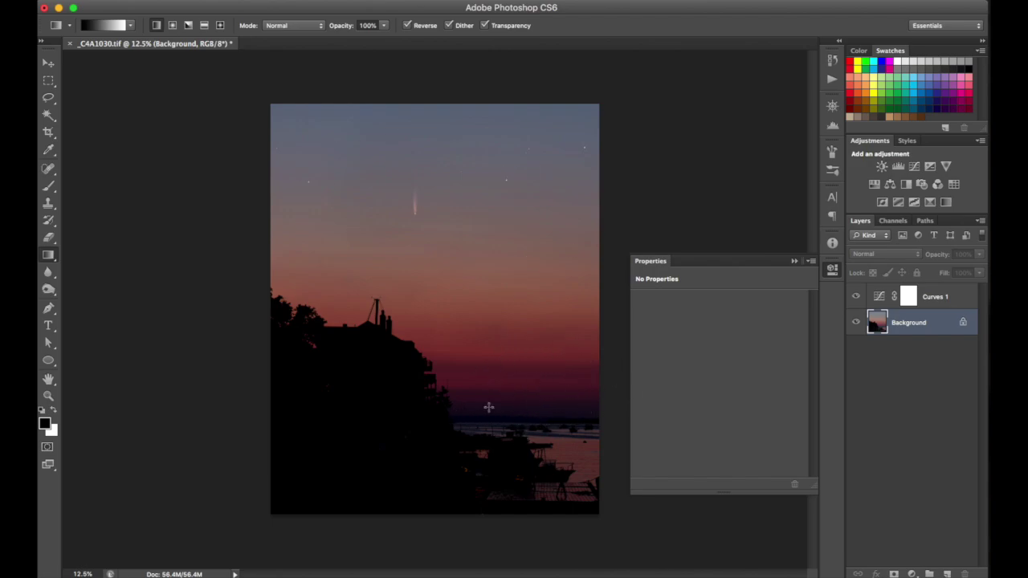
click(833, 270)
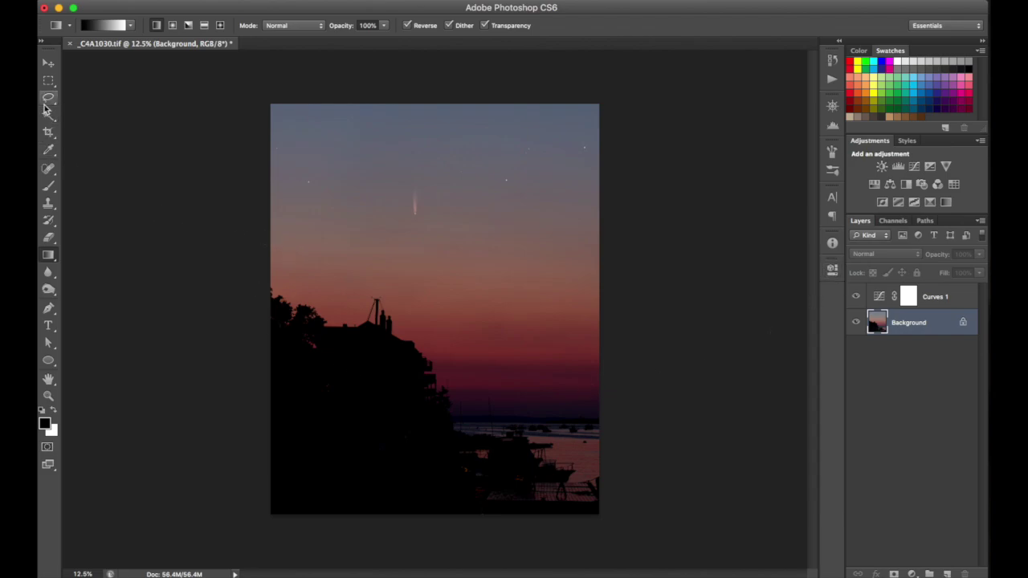
click(908, 298)
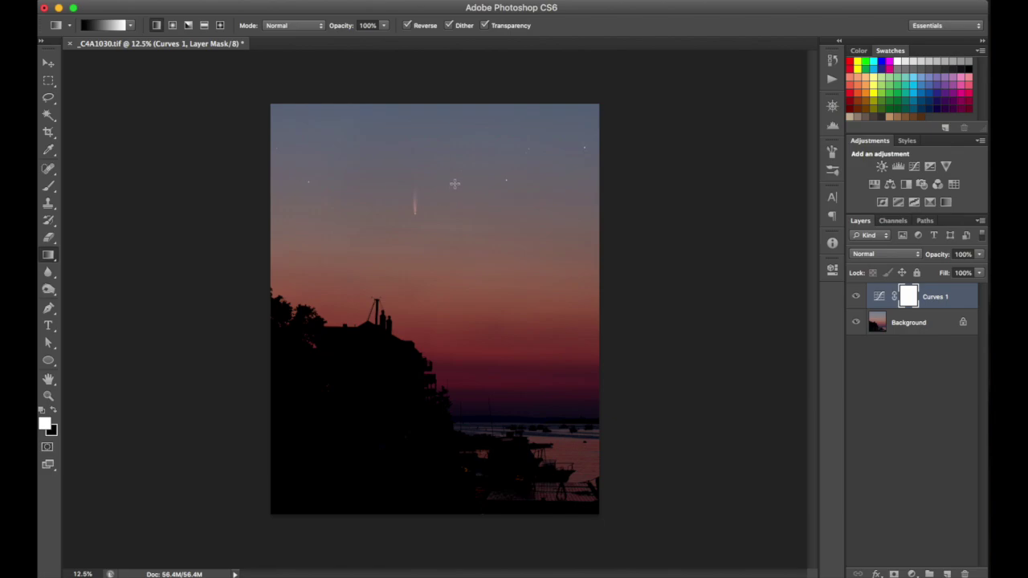
drag(455, 186, 457, 545)
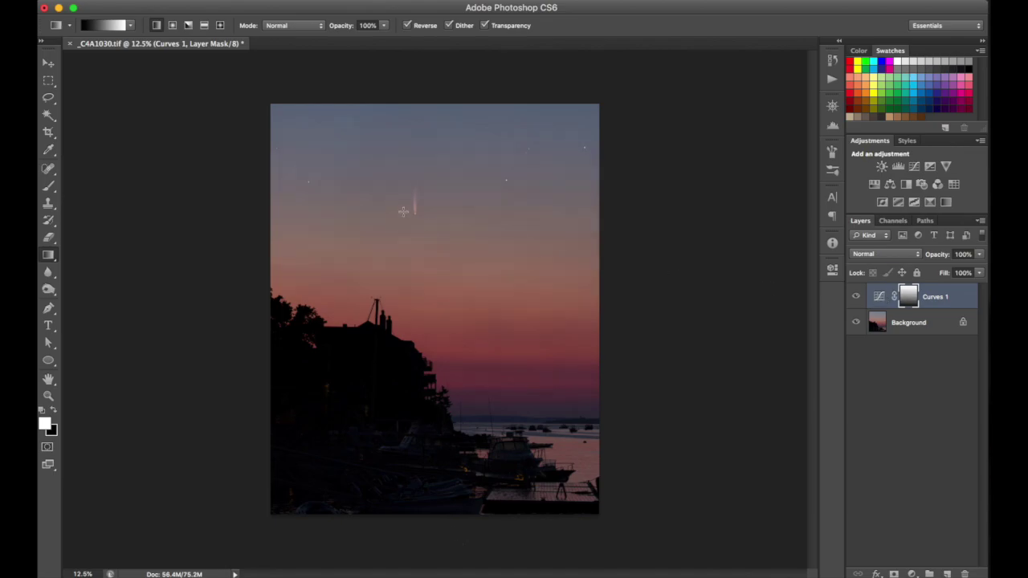
Move the black point of the Curves 1 adjustment further inward to deepen the sky.
click(878, 299)
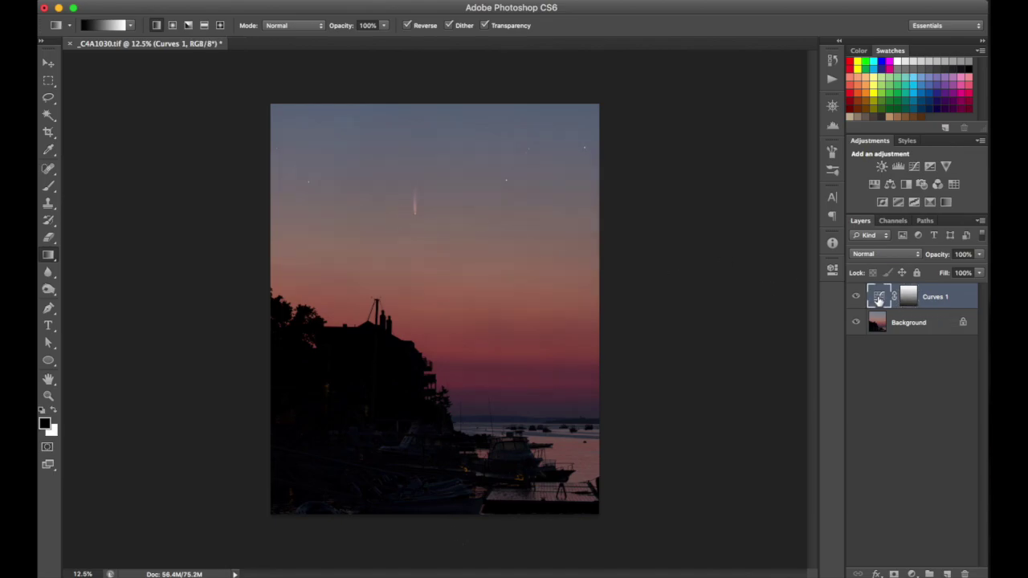
double_click(878, 299)
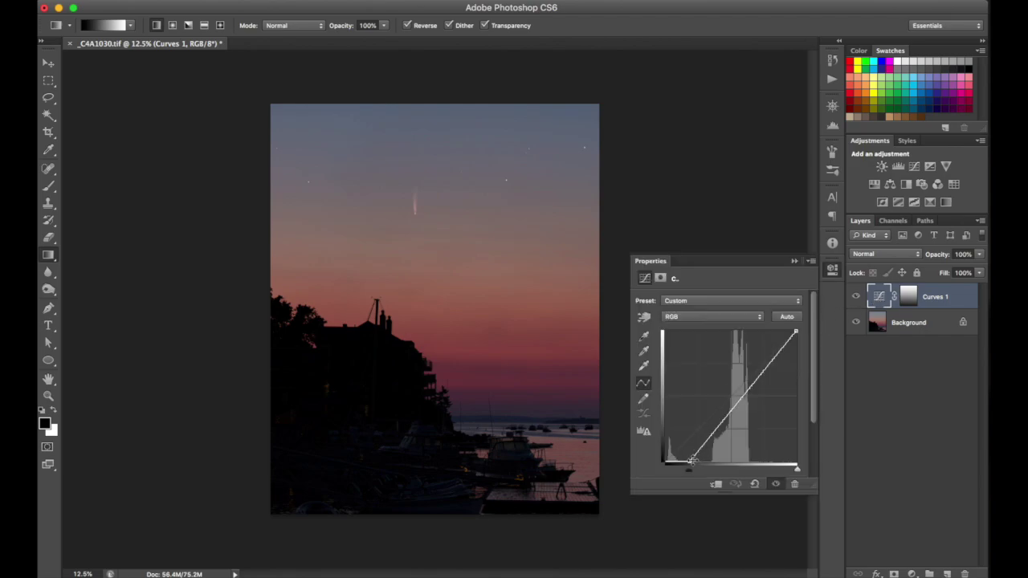
drag(690, 461, 700, 464)
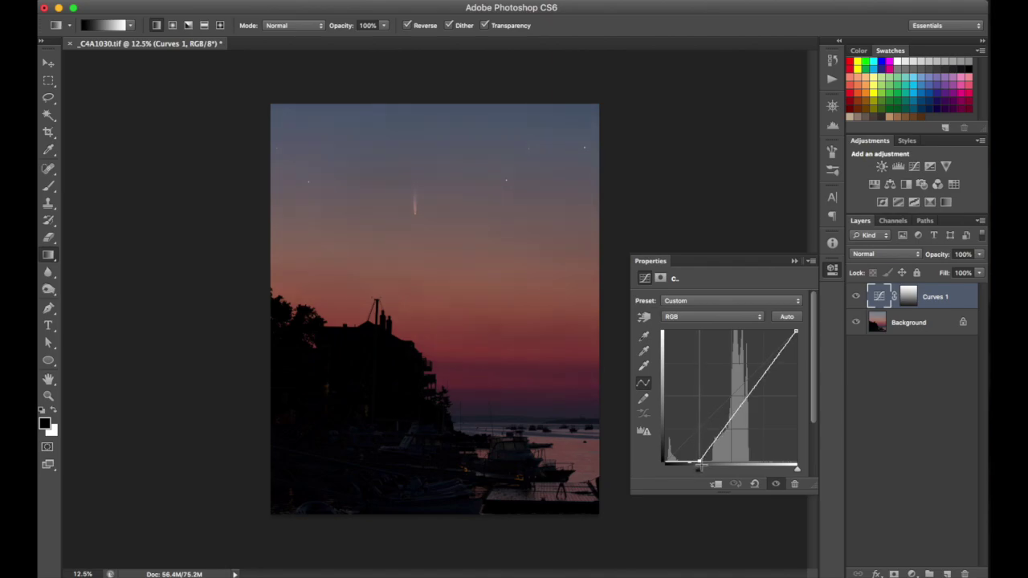
click(832, 271)
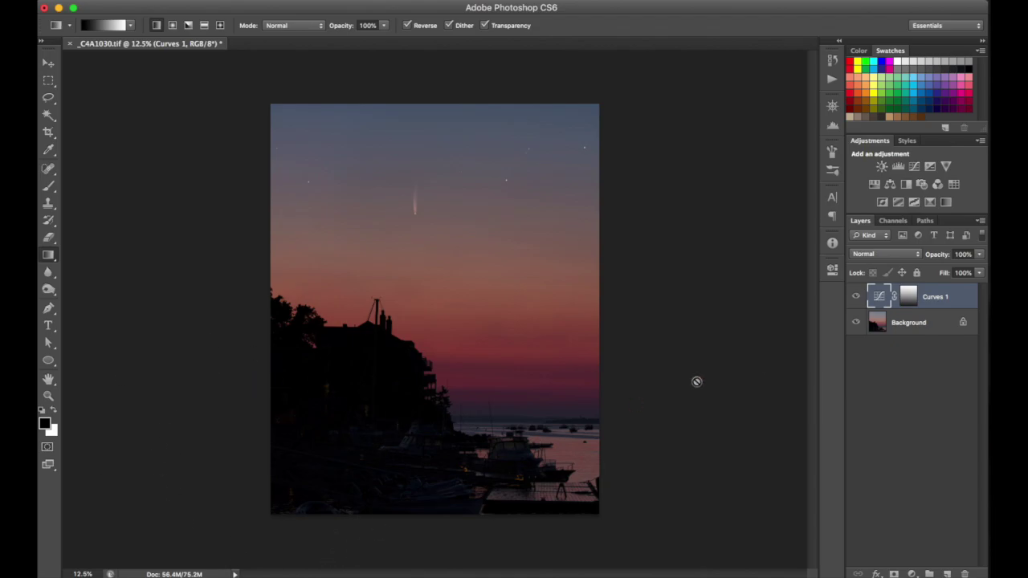
Duplicate the Background layer and place the copy above Curves 1.
click(936, 322)
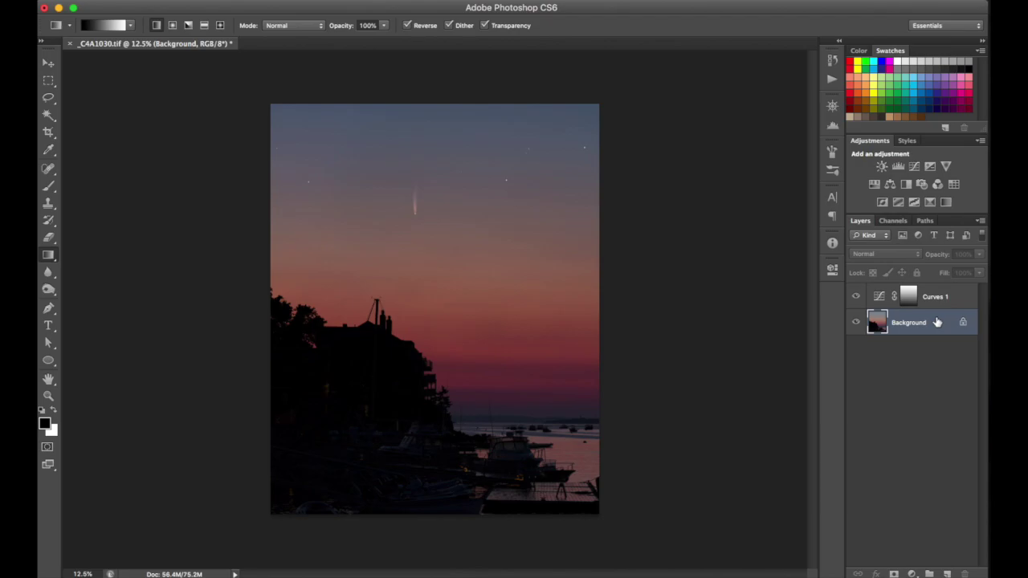
key(super+j)
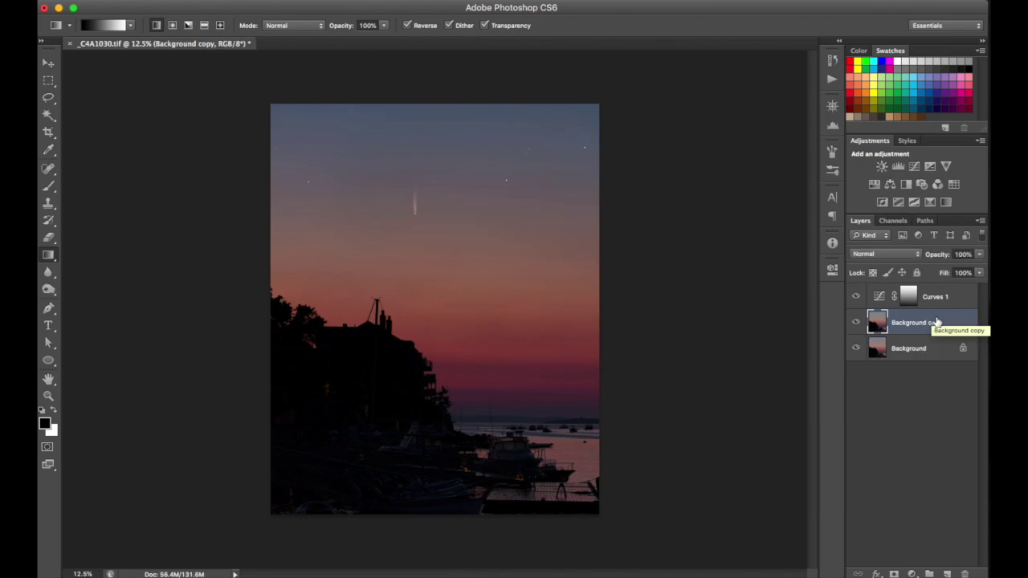
drag(935, 323, 930, 289)
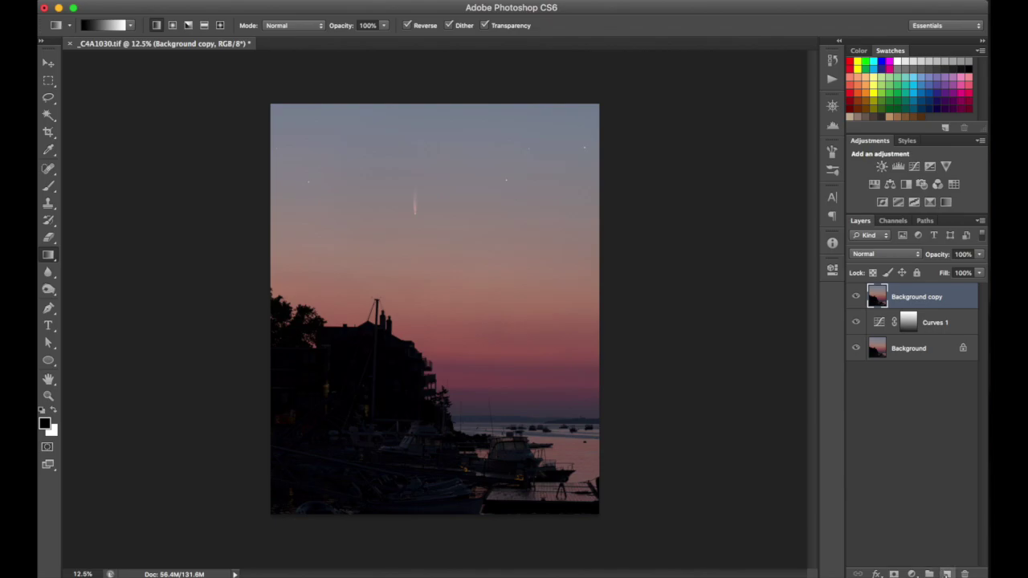
Add a layer mask to Background copy and fill it with black at 100% opacity.
click(894, 574)
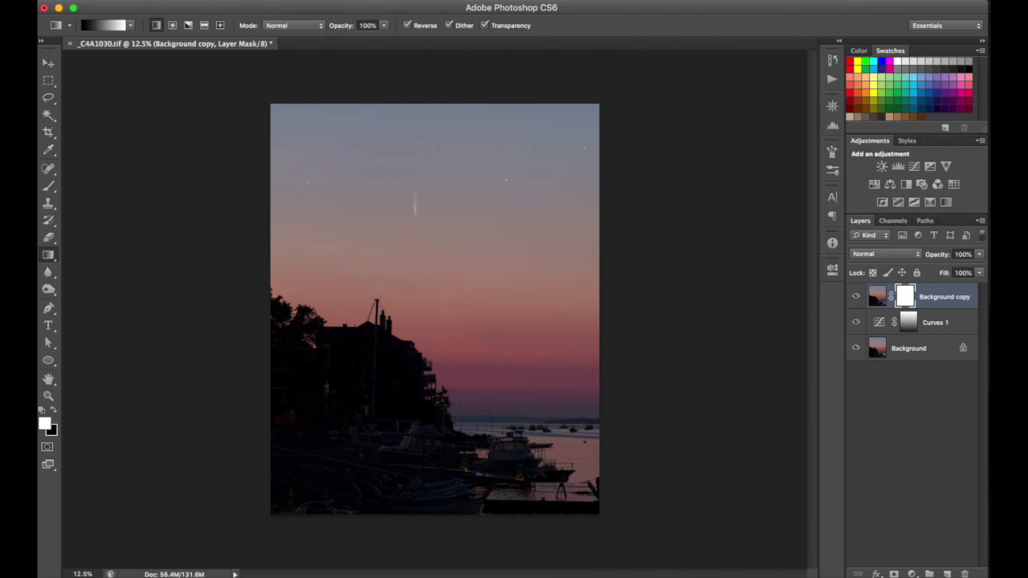
click(160, 2)
click(241, 206)
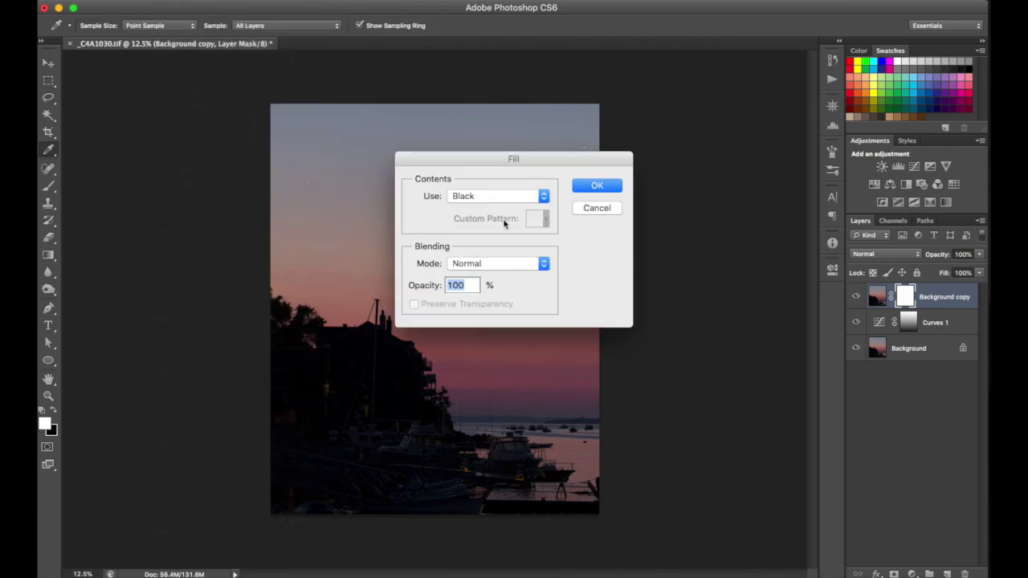
click(613, 186)
key(g)
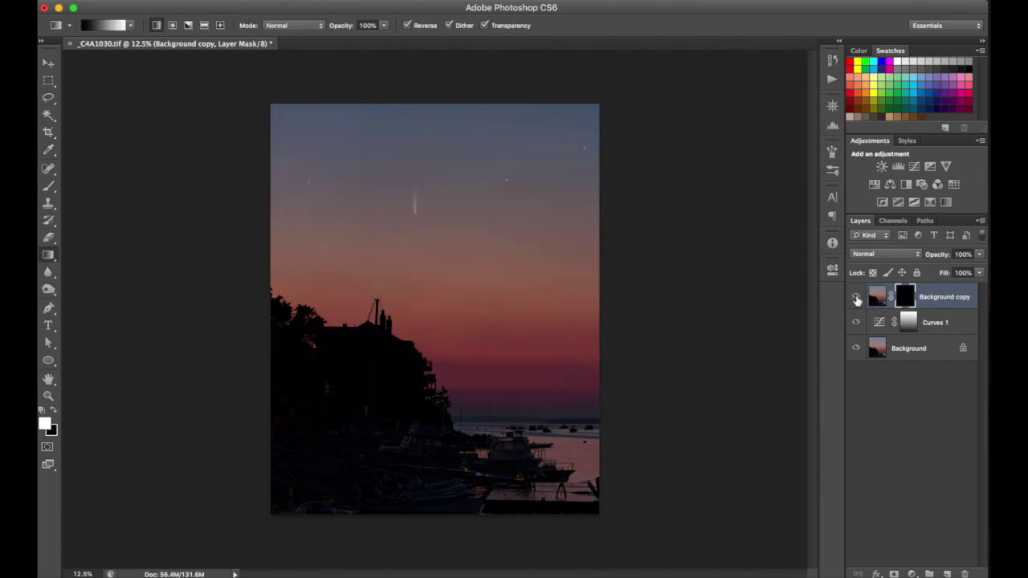
Draw a diagonal gradient on the Background copy mask from the image's lower-left corner to the building, and inspect the mask.
click(880, 297)
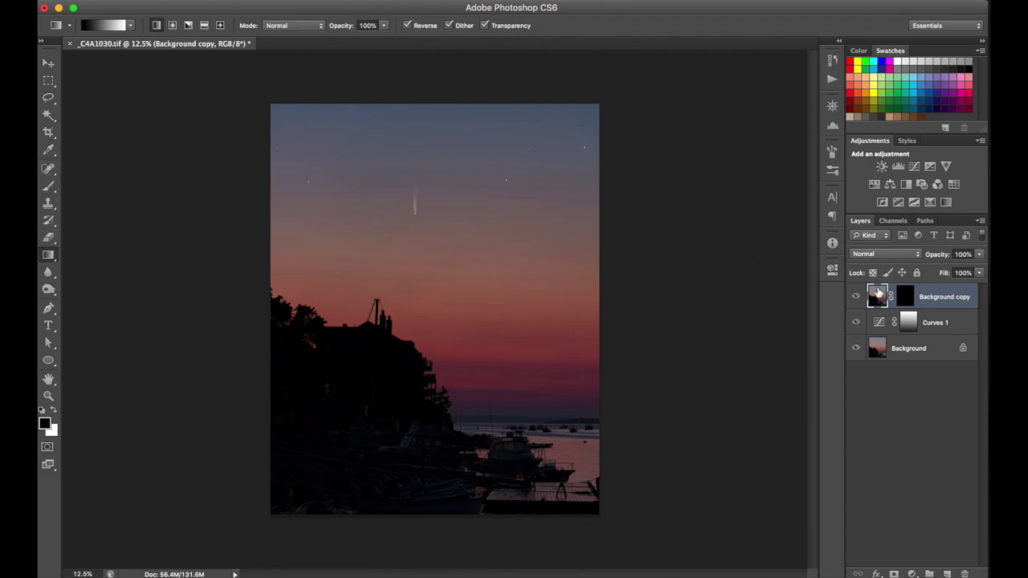
click(905, 296)
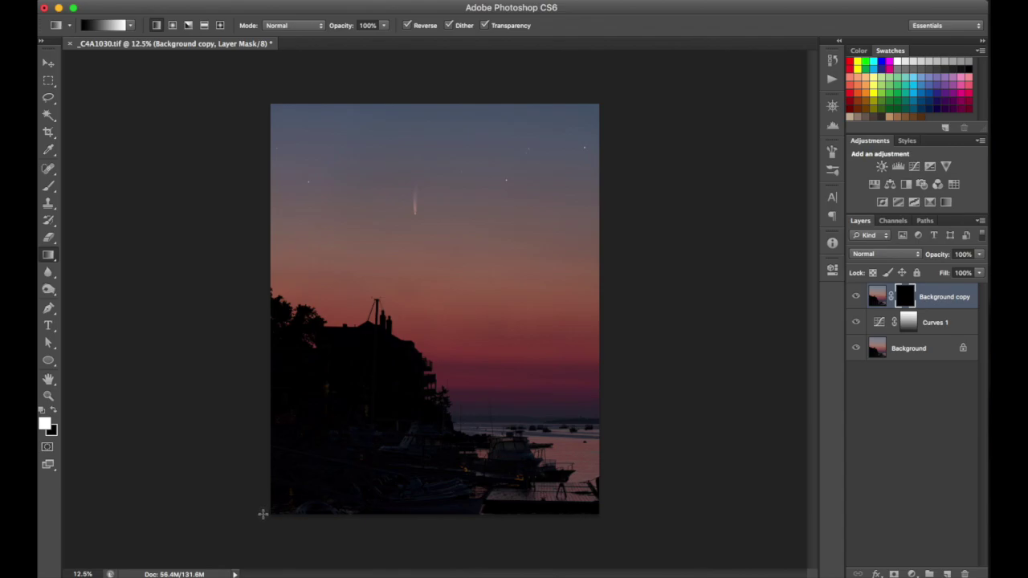
drag(247, 539, 404, 363)
alt+click(905, 299)
alt+click(905, 298)
Apply a Curves adjustment directly to the Background copy image, raising the midtones to brighten the foreground.
click(875, 297)
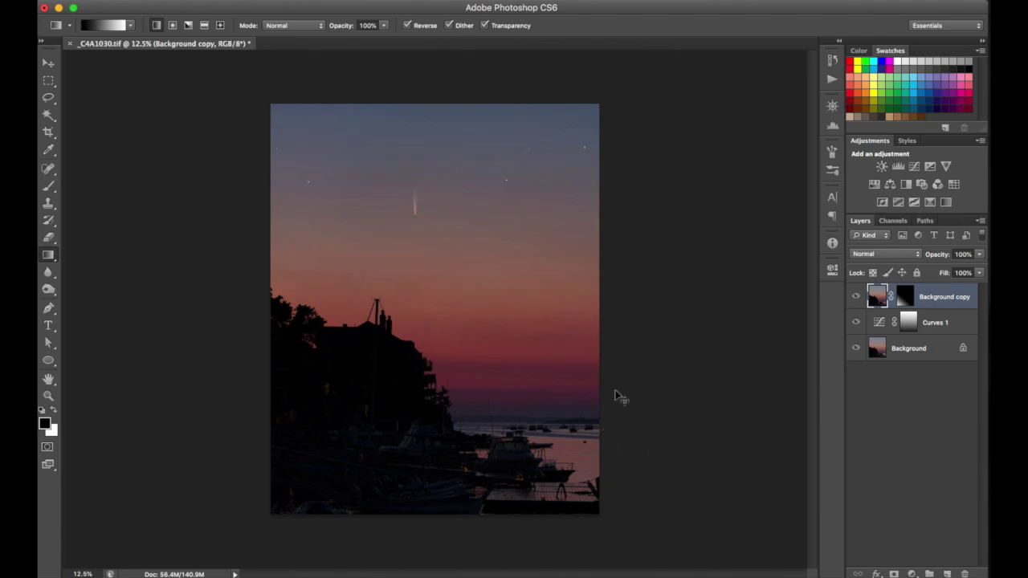
key(super+m)
drag(808, 328, 801, 292)
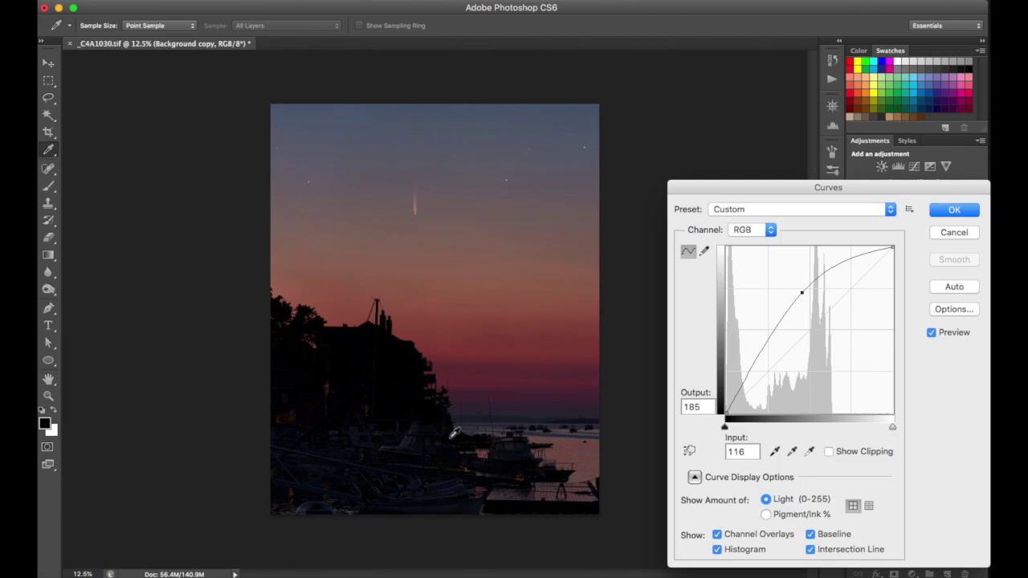
drag(801, 293, 804, 289)
click(954, 210)
key(g)
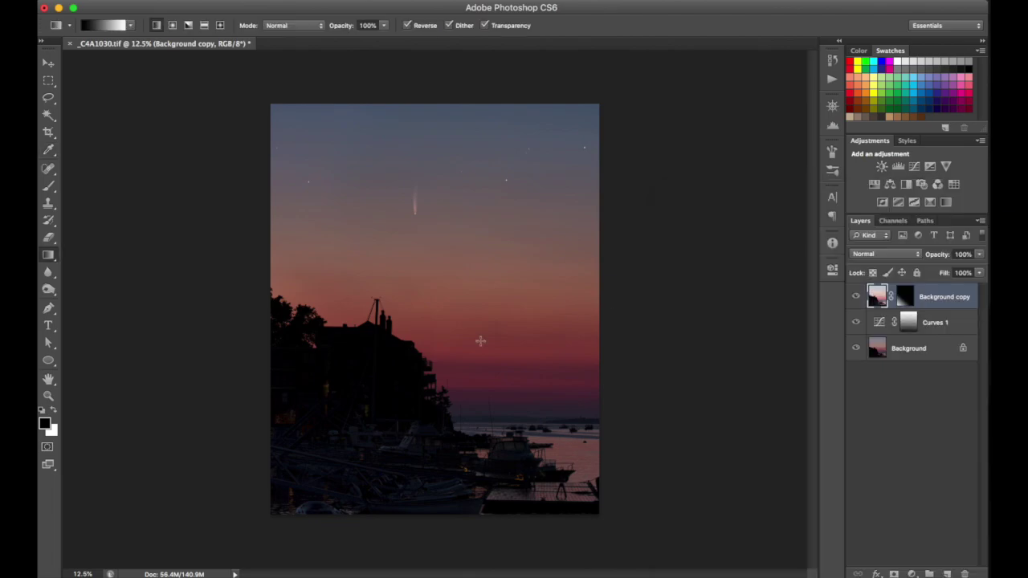
Toggle the visibility of Background copy to compare the foreground with and without the brightening.
click(856, 298)
click(856, 298)
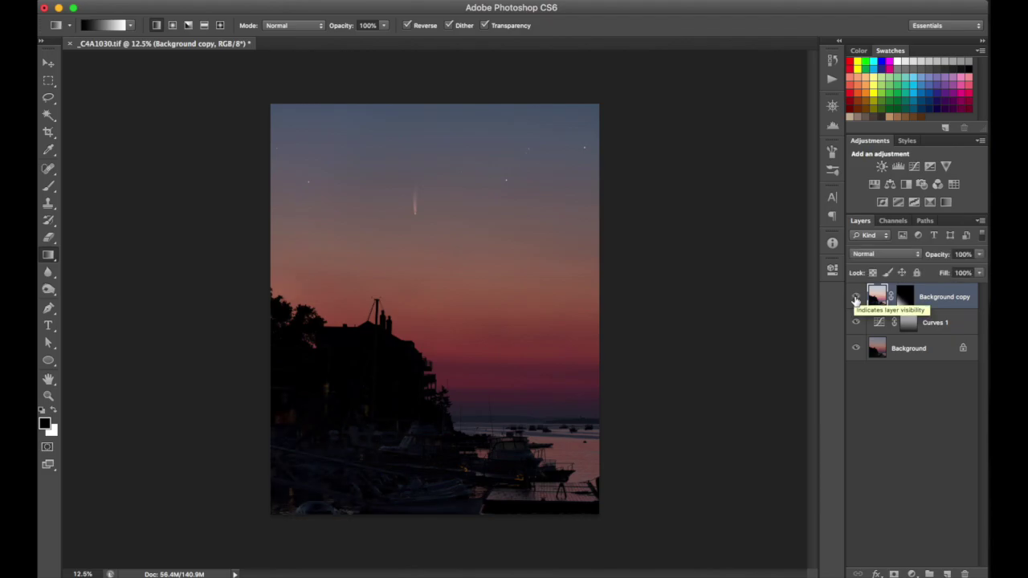
click(857, 298)
click(856, 298)
click(856, 298)
click(856, 298)
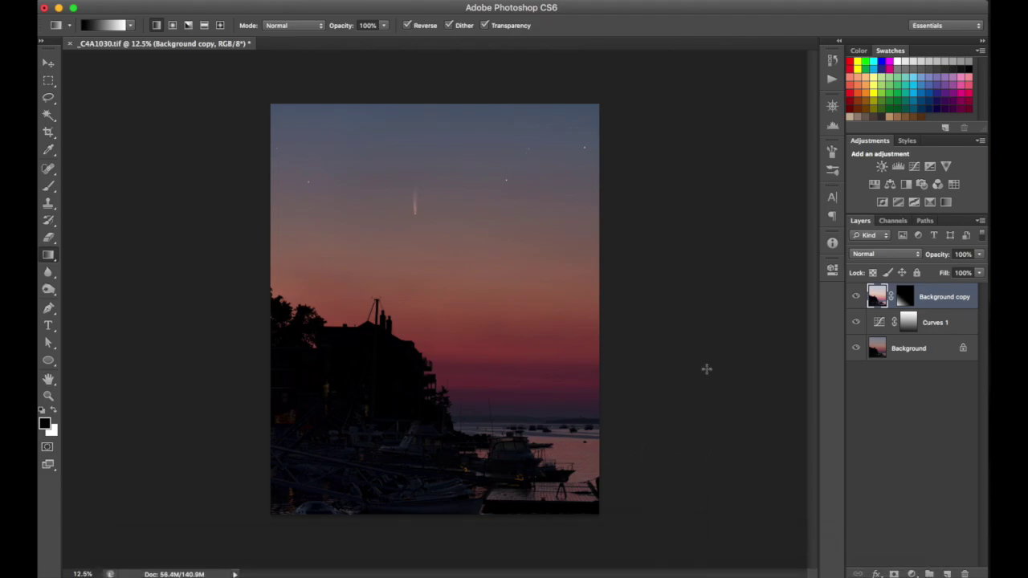
Redraw the Background copy mask gradient diagonally from below the boats up to the building.
click(899, 302)
drag(324, 535, 447, 334)
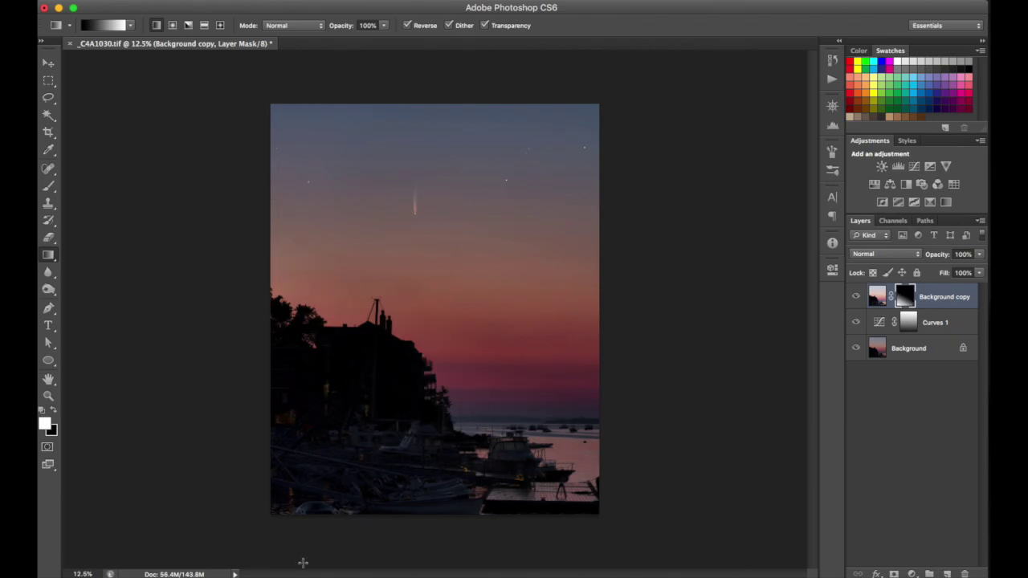
drag(314, 542, 415, 343)
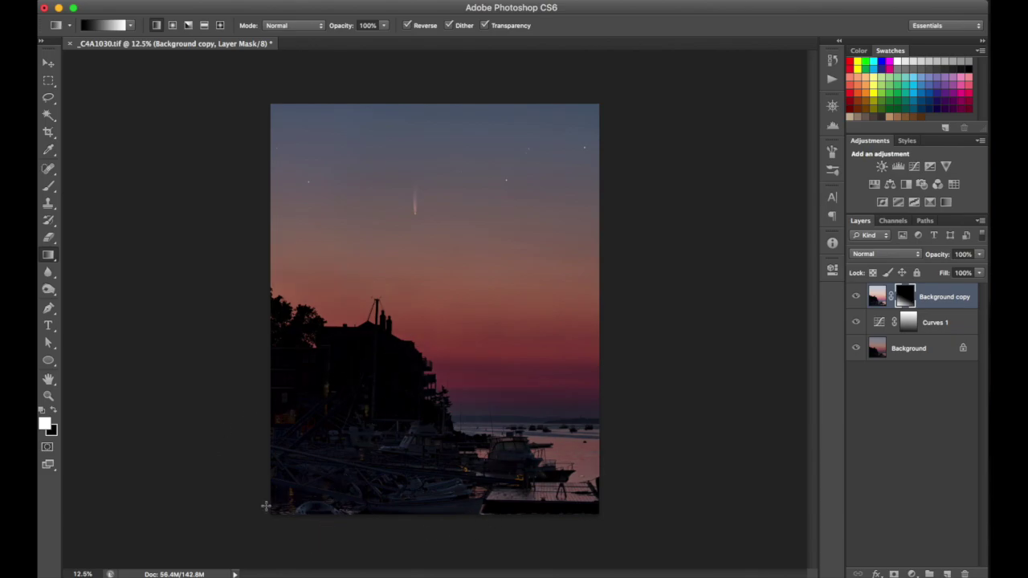
Paint black on the Background copy mask over the lower-left foreground with a 1000 px brush at 62% opacity, and compare the result.
key(b)
key(x)
click(856, 297)
click(857, 297)
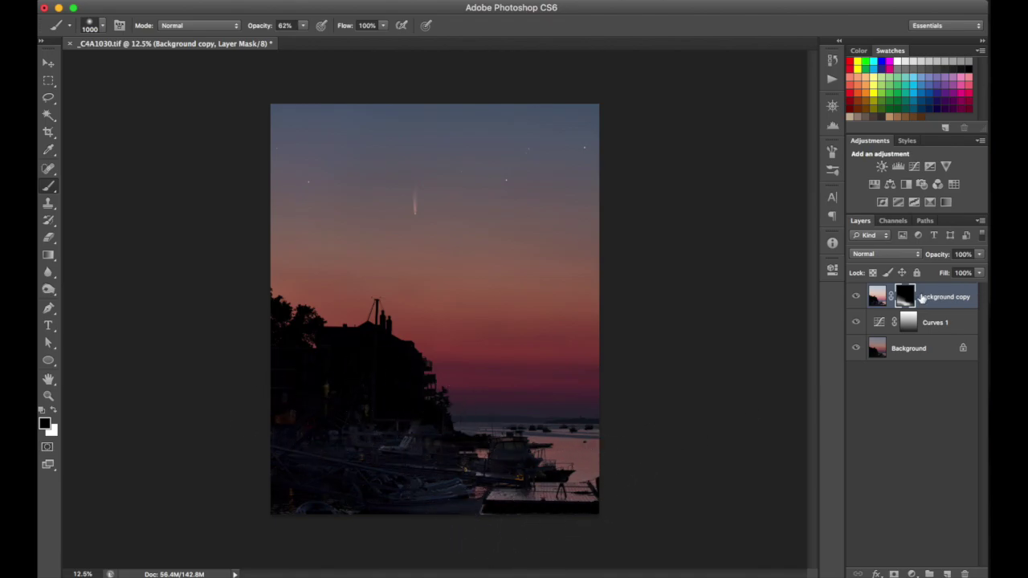
Select the Background copy image and switch the layer off and on to check the retouched mask.
click(875, 297)
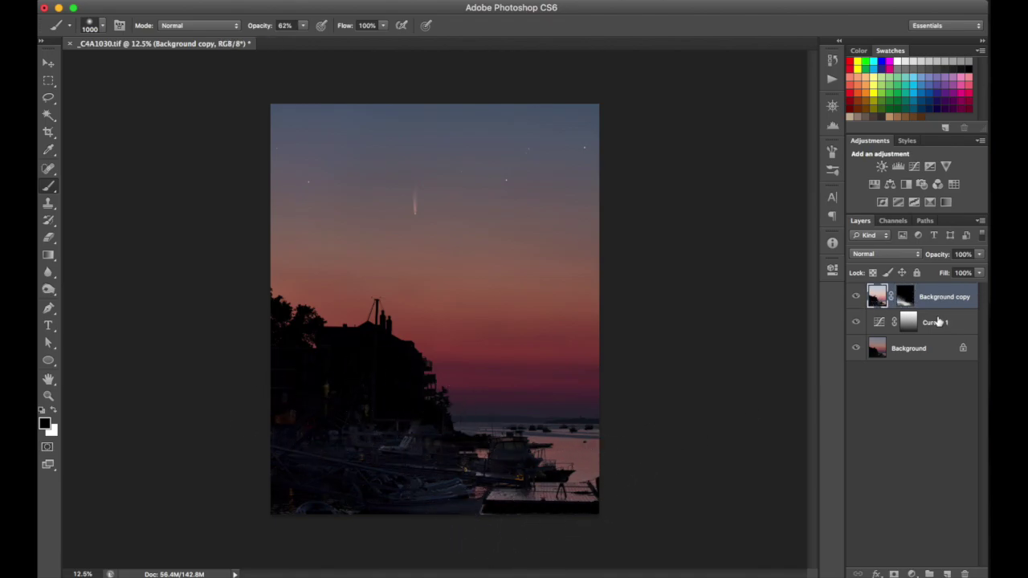
click(856, 298)
click(855, 299)
click(856, 299)
click(855, 299)
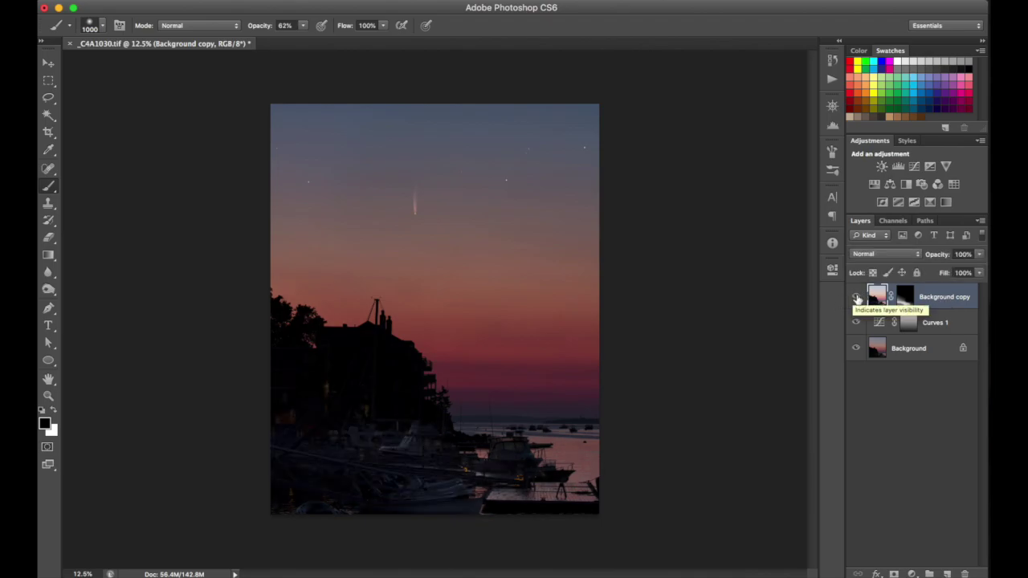
Lower the opacity of Background copy to 78%.
click(979, 254)
drag(982, 269, 968, 271)
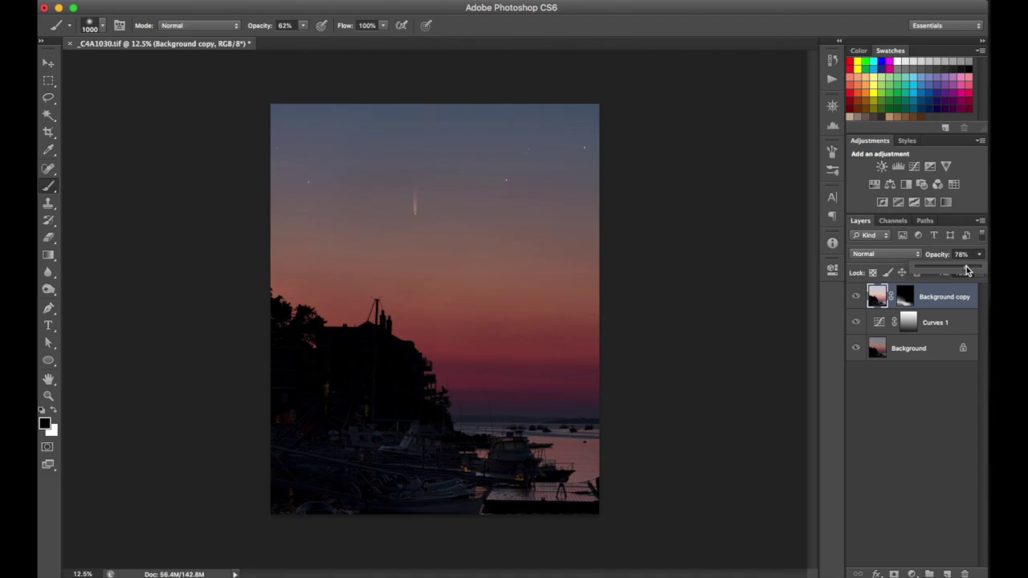
click(980, 259)
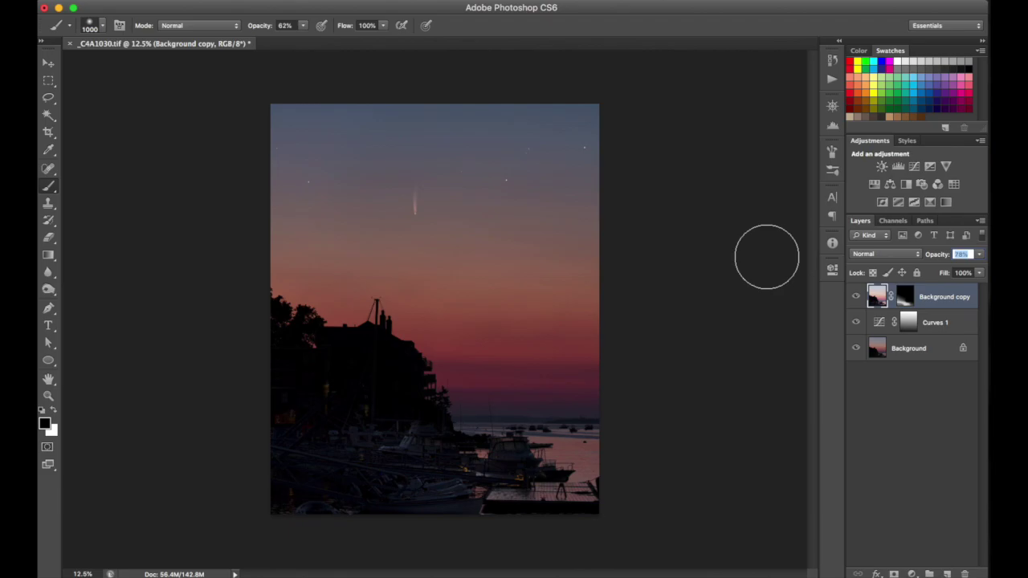
key(Return)
Show the image full screen and enlarge it to review the edit.
key(f)
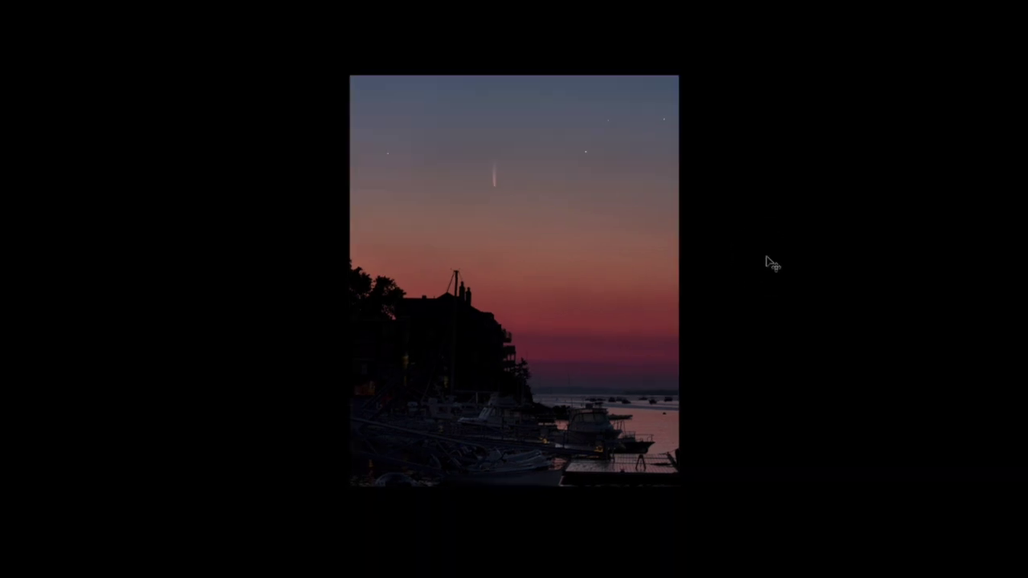
key(super+plus)
key(b)
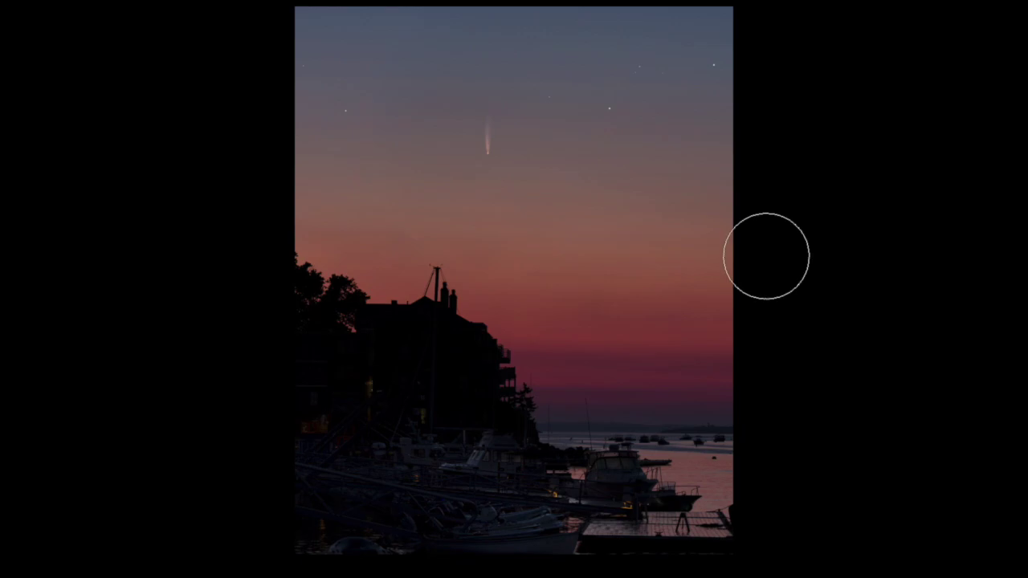